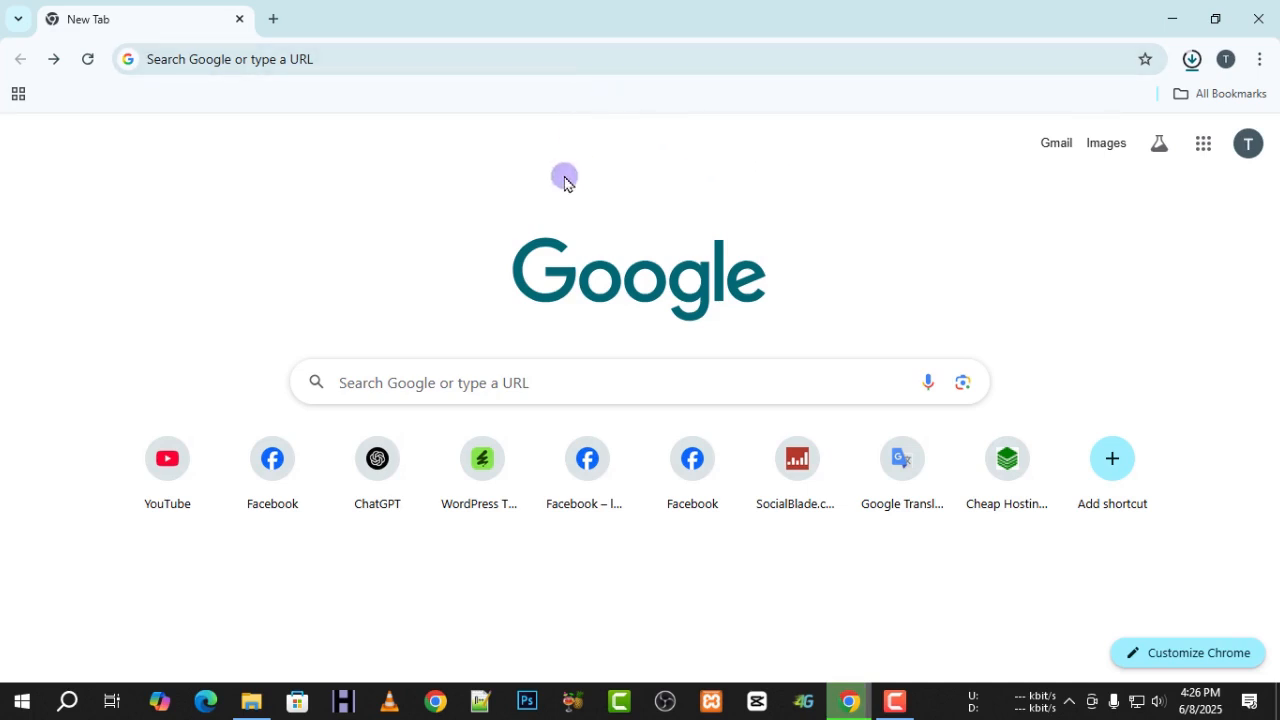
- Search Google for notepad++ and open the official Notepad++ downloads page
click(531, 387)
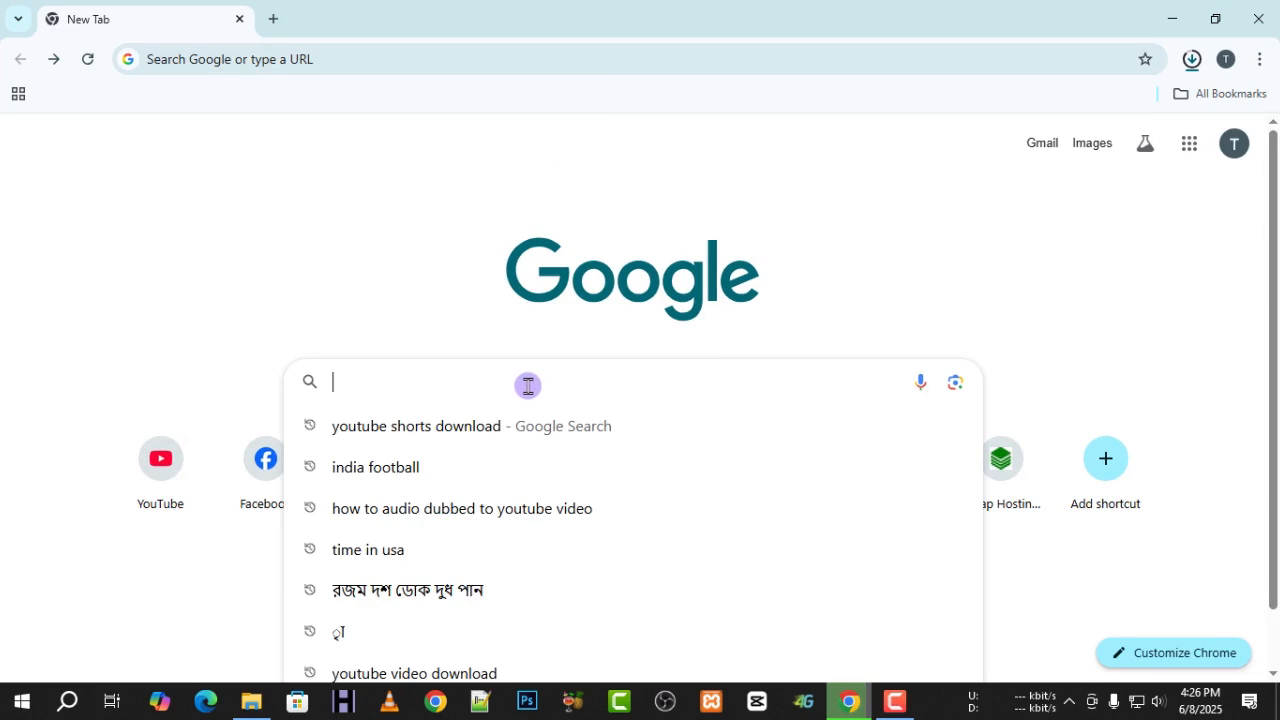
text(no)
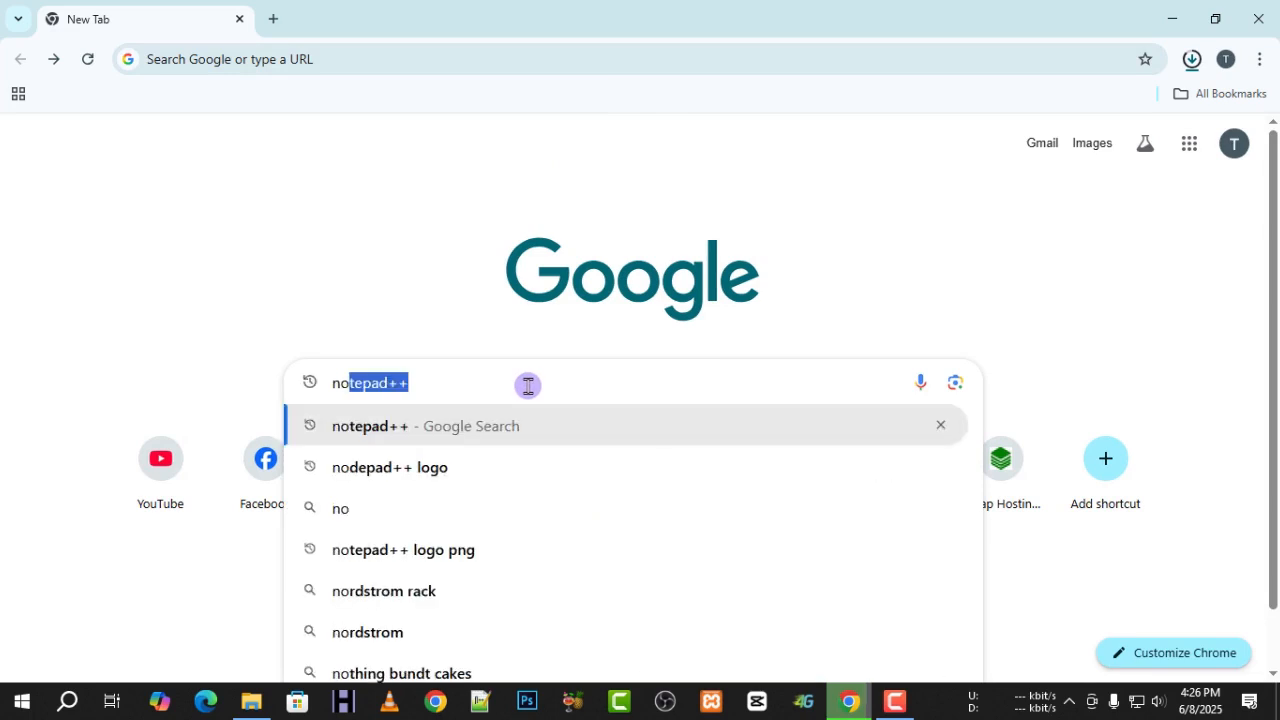
key(Return)
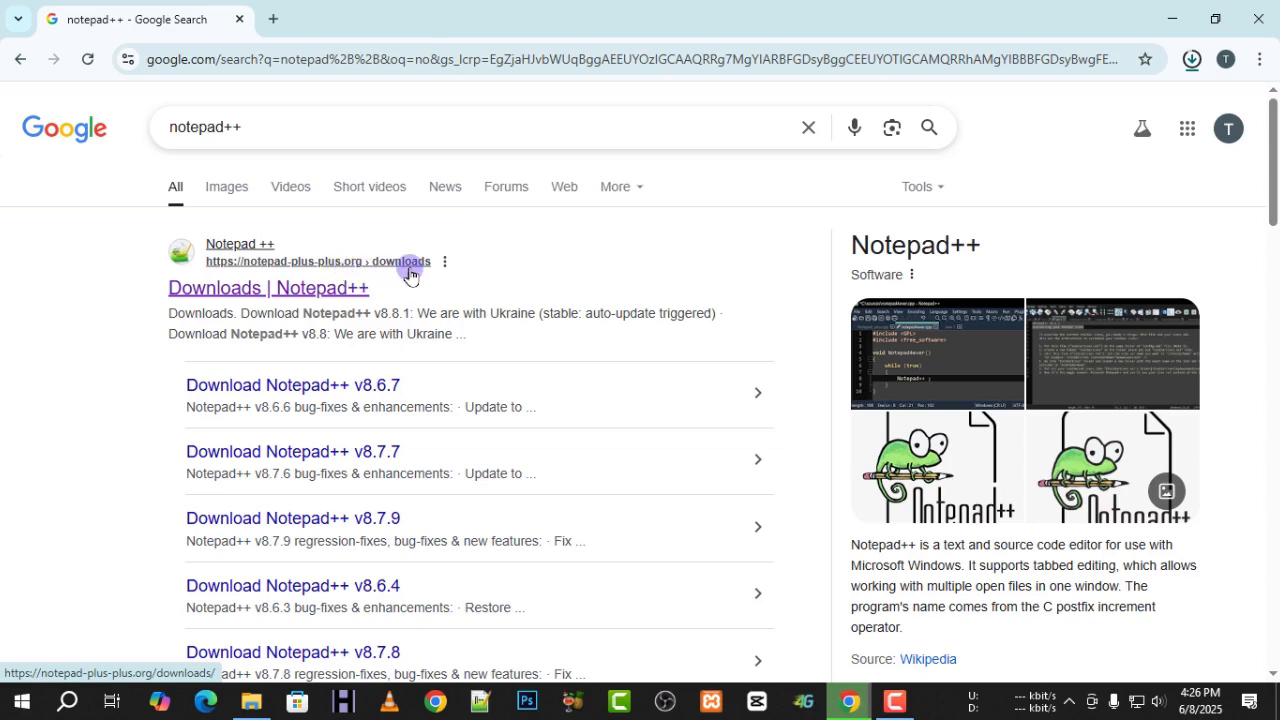
click(308, 292)
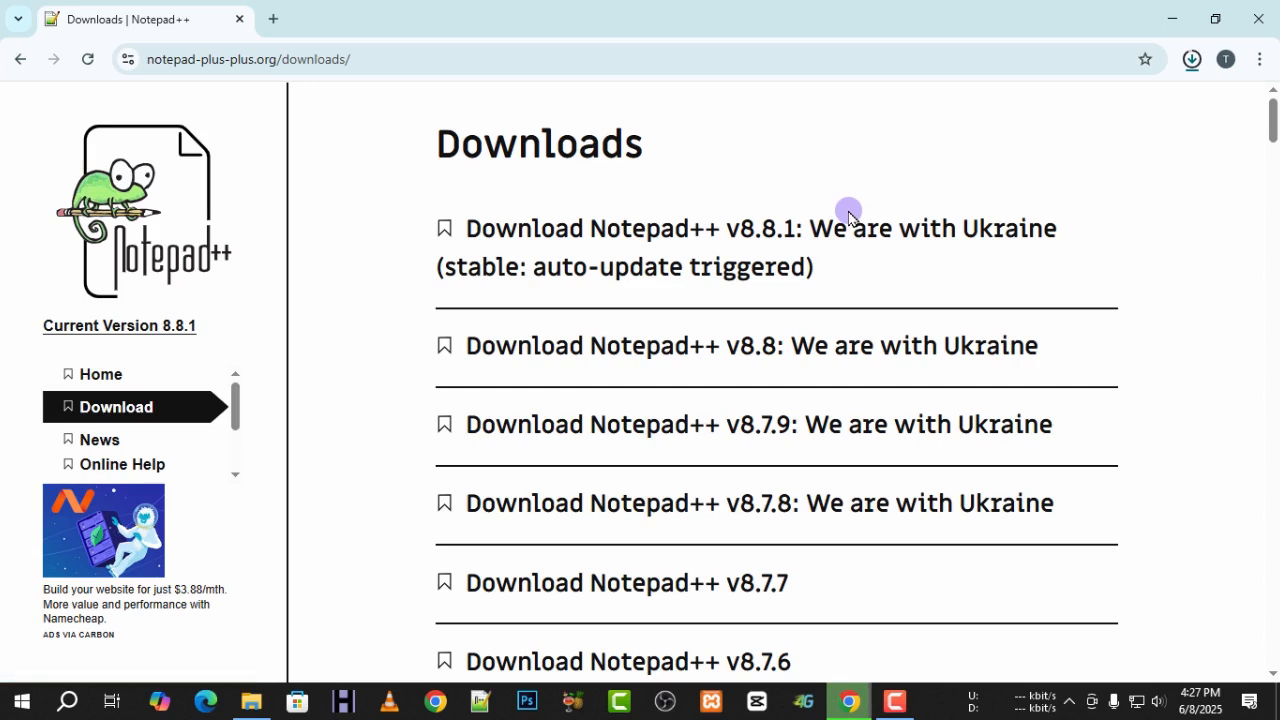
- Open the Notepad++ v8.8.1 release page and download the x64 installer
click(747, 240)
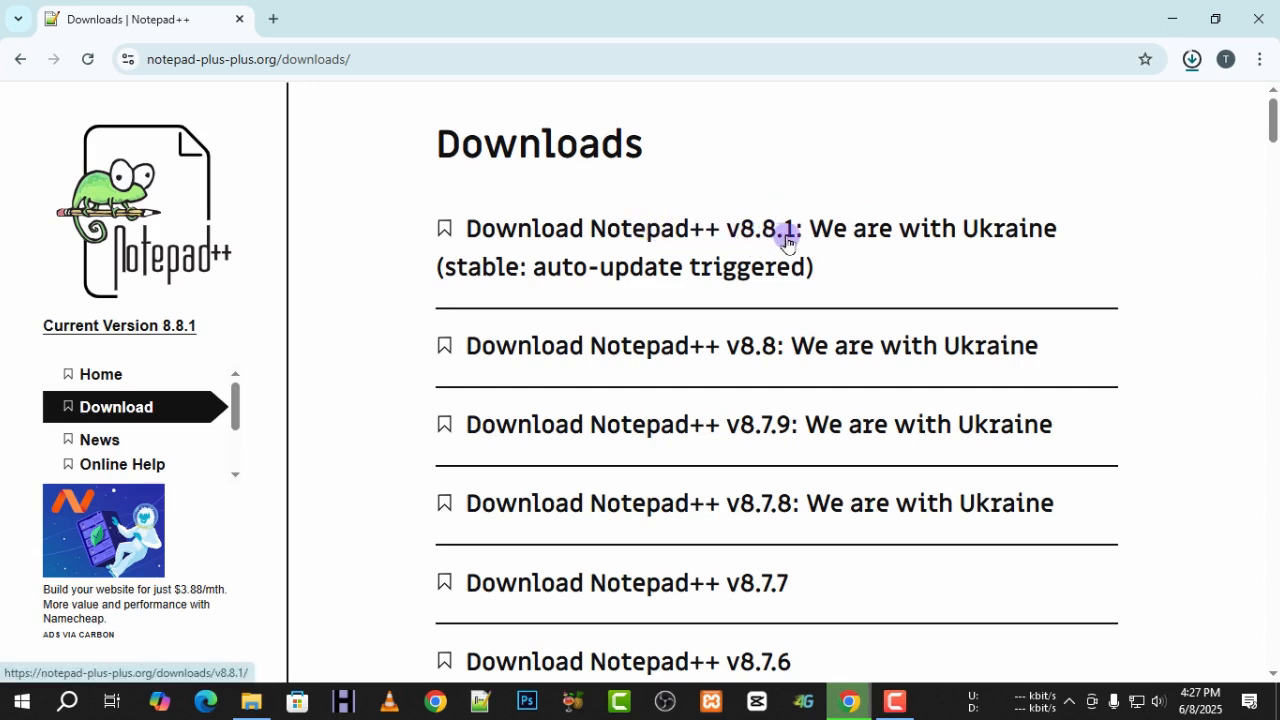
click(609, 228)
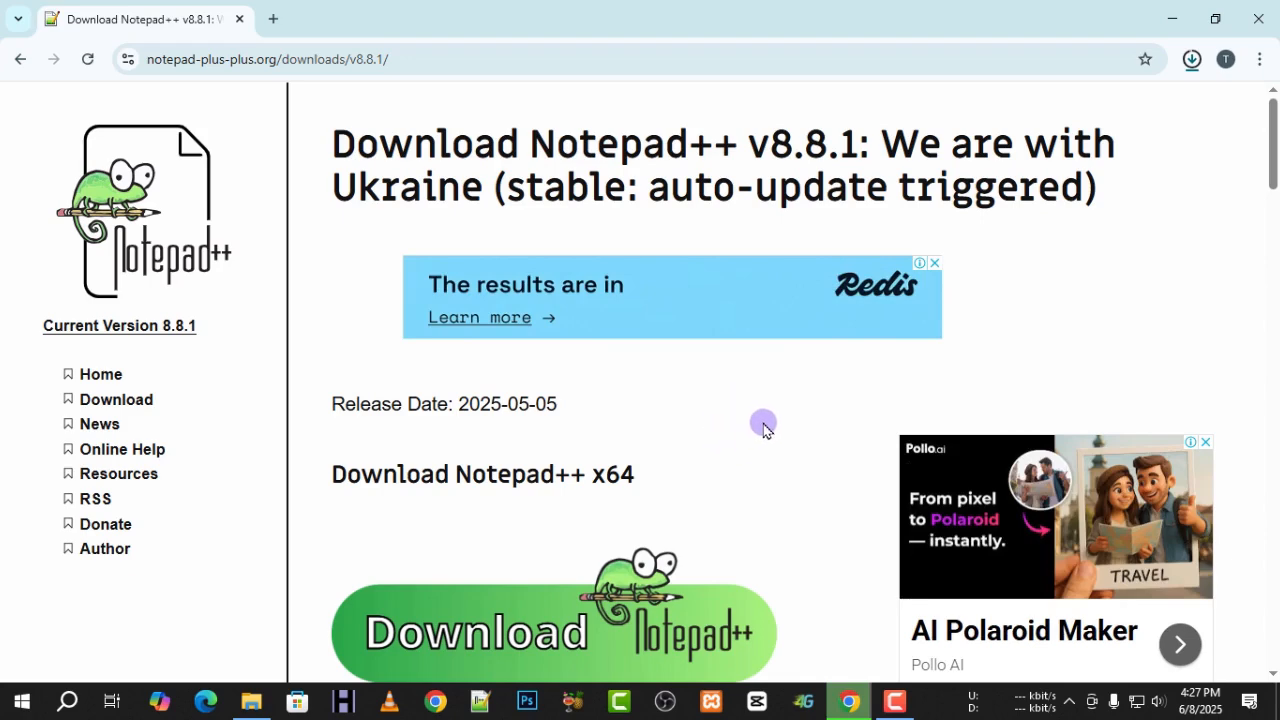
scroll(763, 427, down, 8)
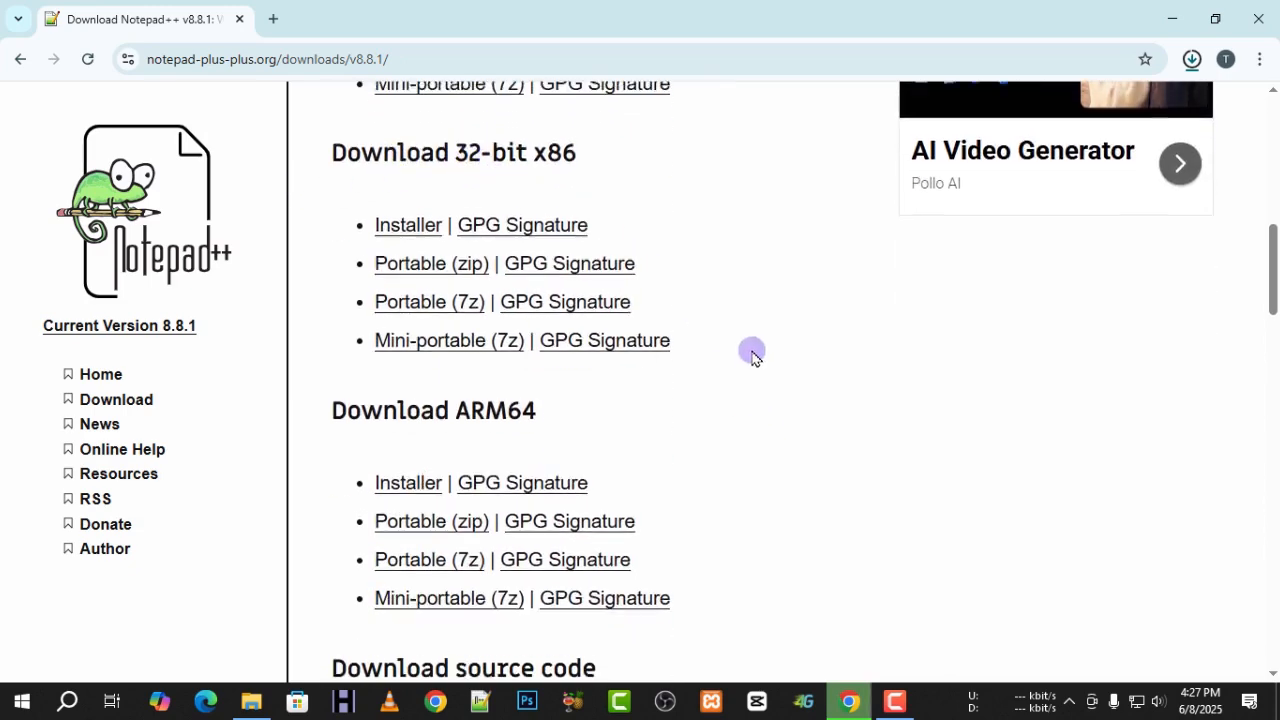
scroll(752, 355, up, 4)
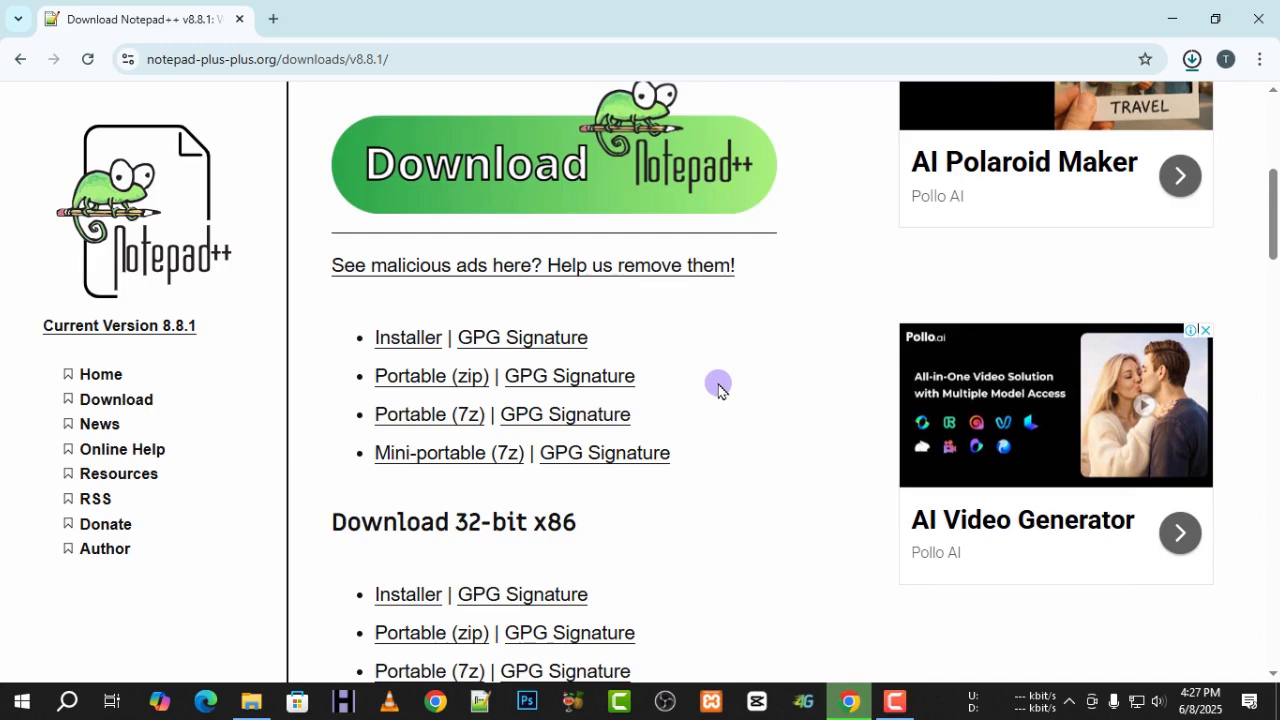
scroll(718, 390, up, 5)
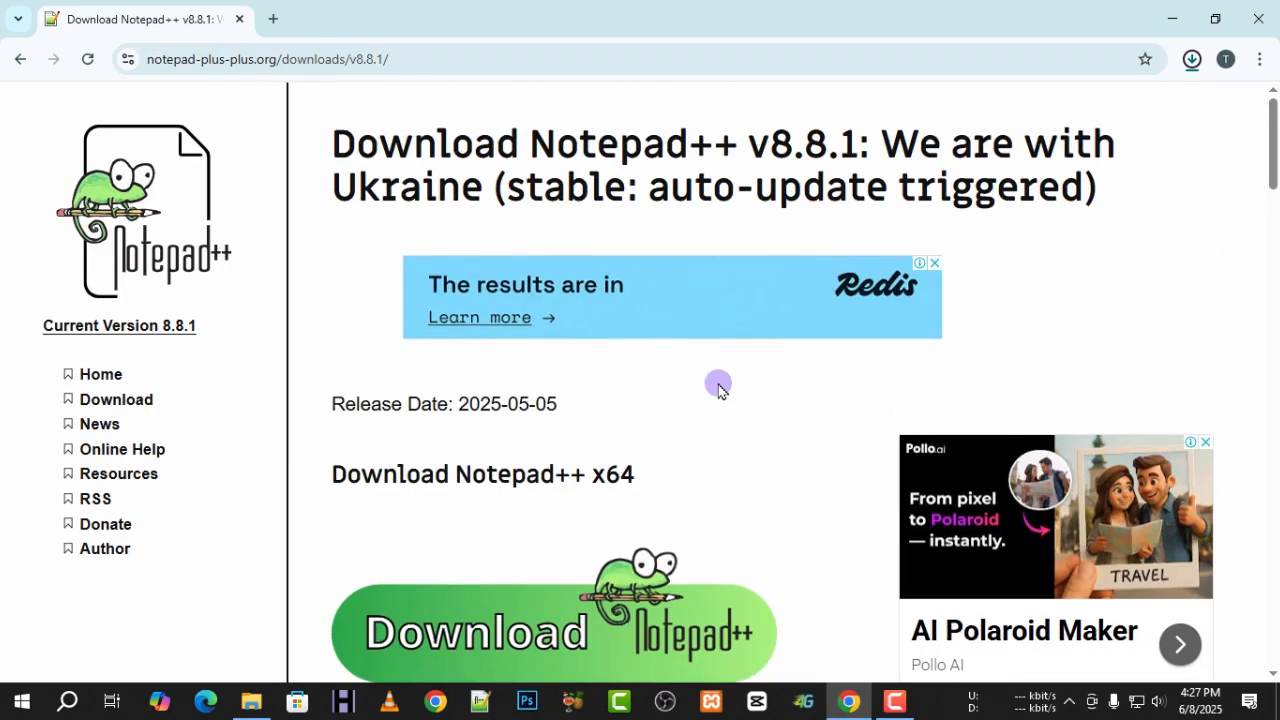
scroll(732, 418, down, 3)
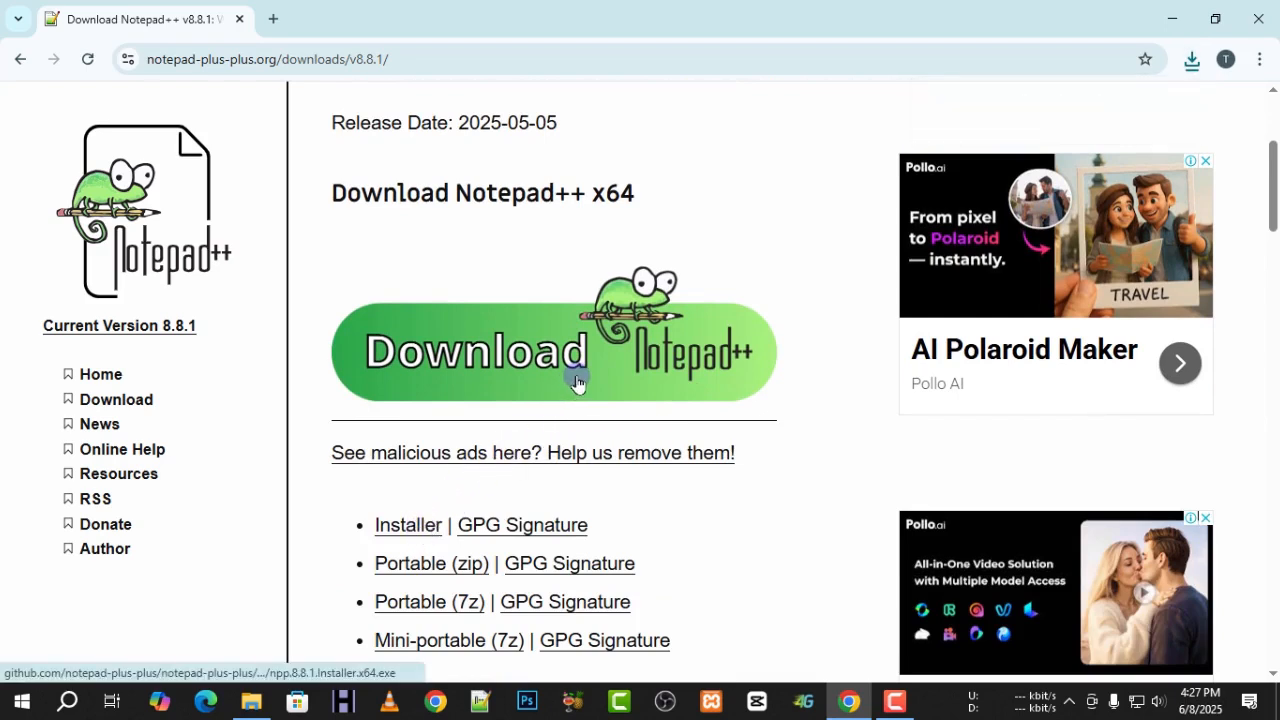
click(428, 533)
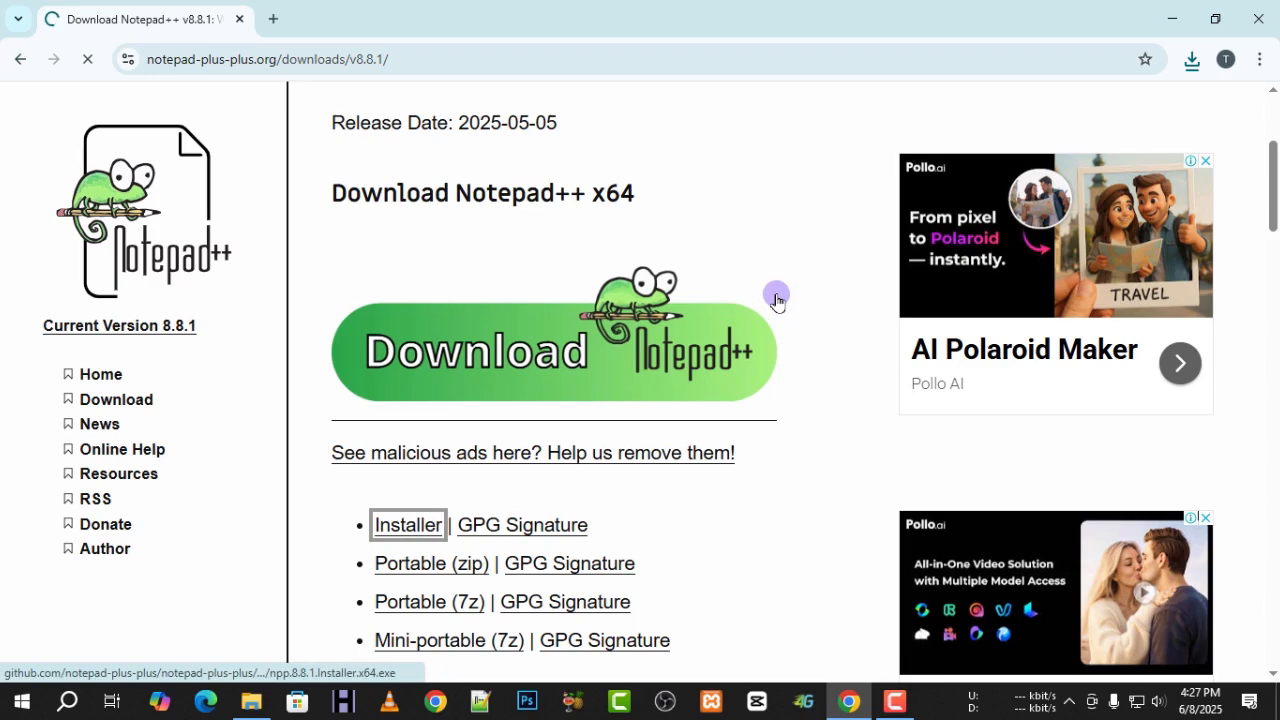
- Run the downloaded npp.8.8.1.Installer.x64.exe from its folder with English as the installer language, and close the folder window
click(1191, 60)
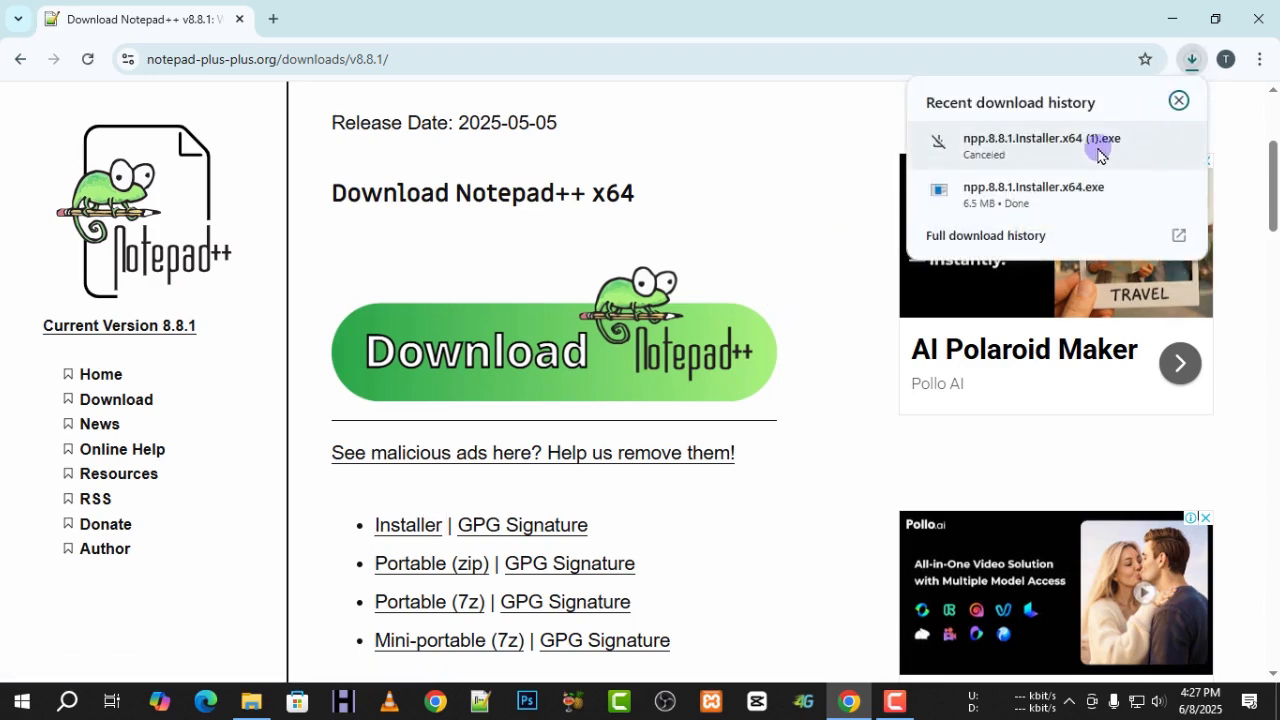
click(1140, 191)
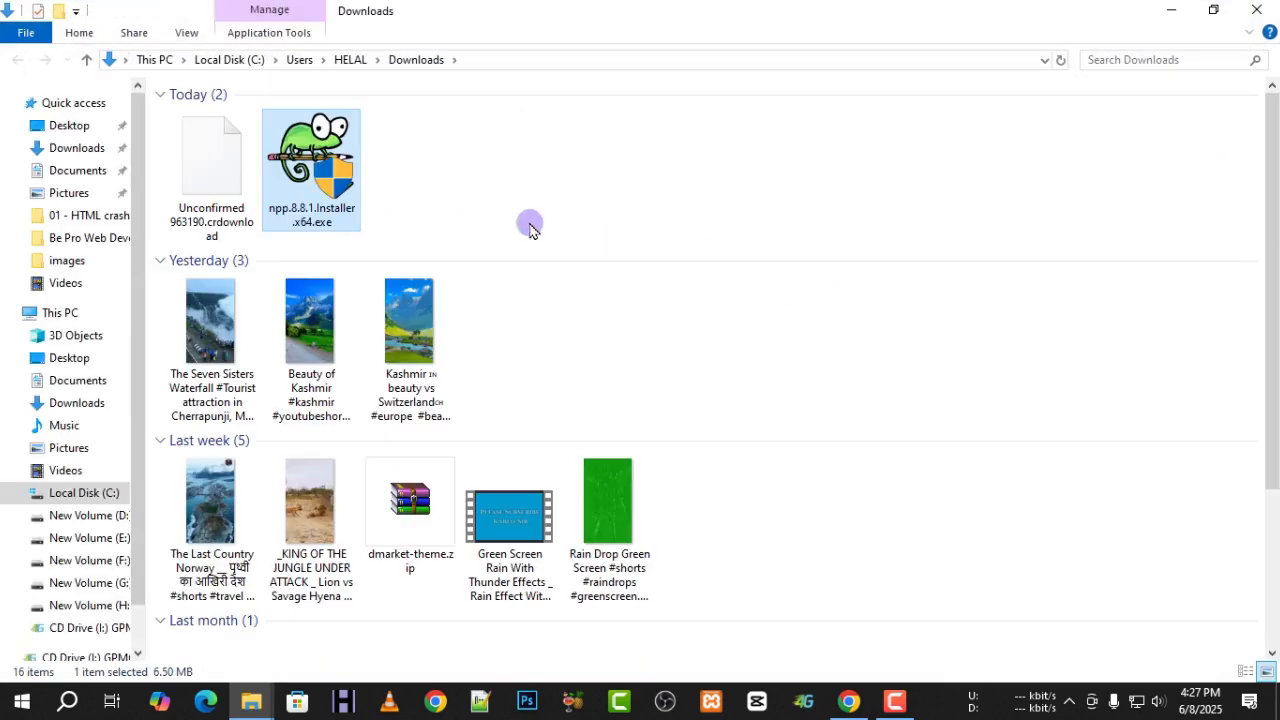
double_click(322, 166)
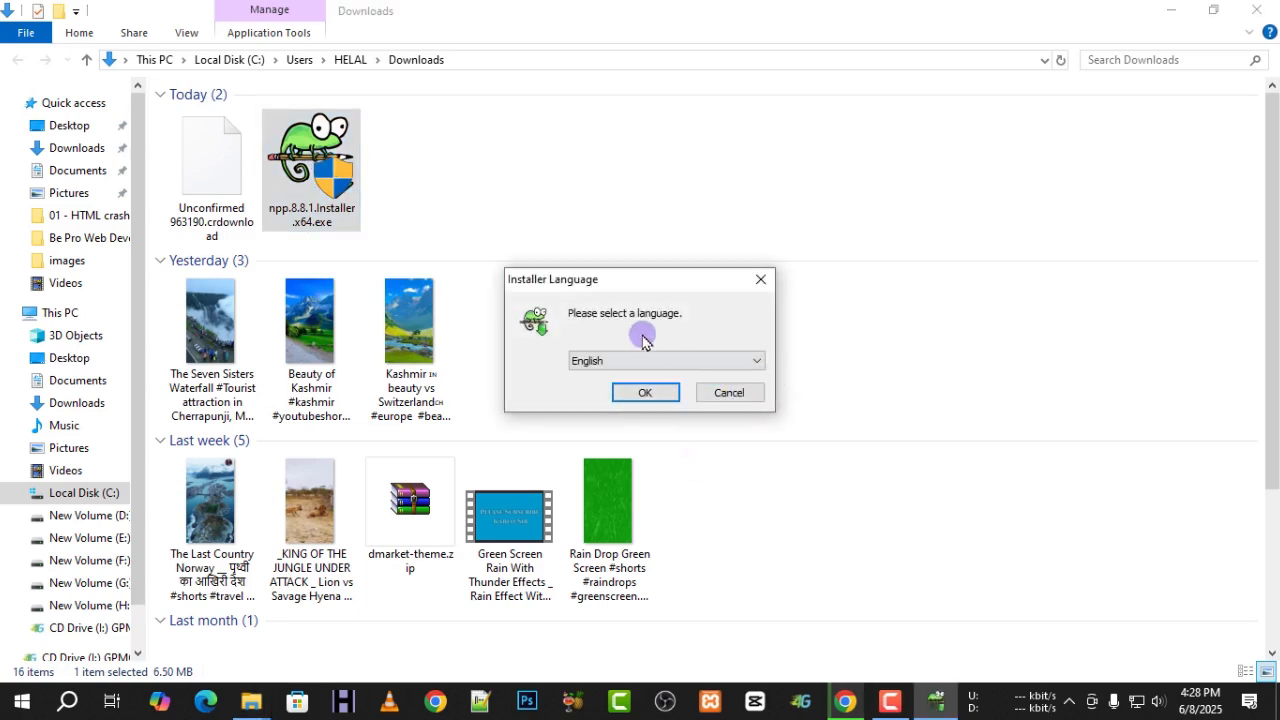
click(657, 392)
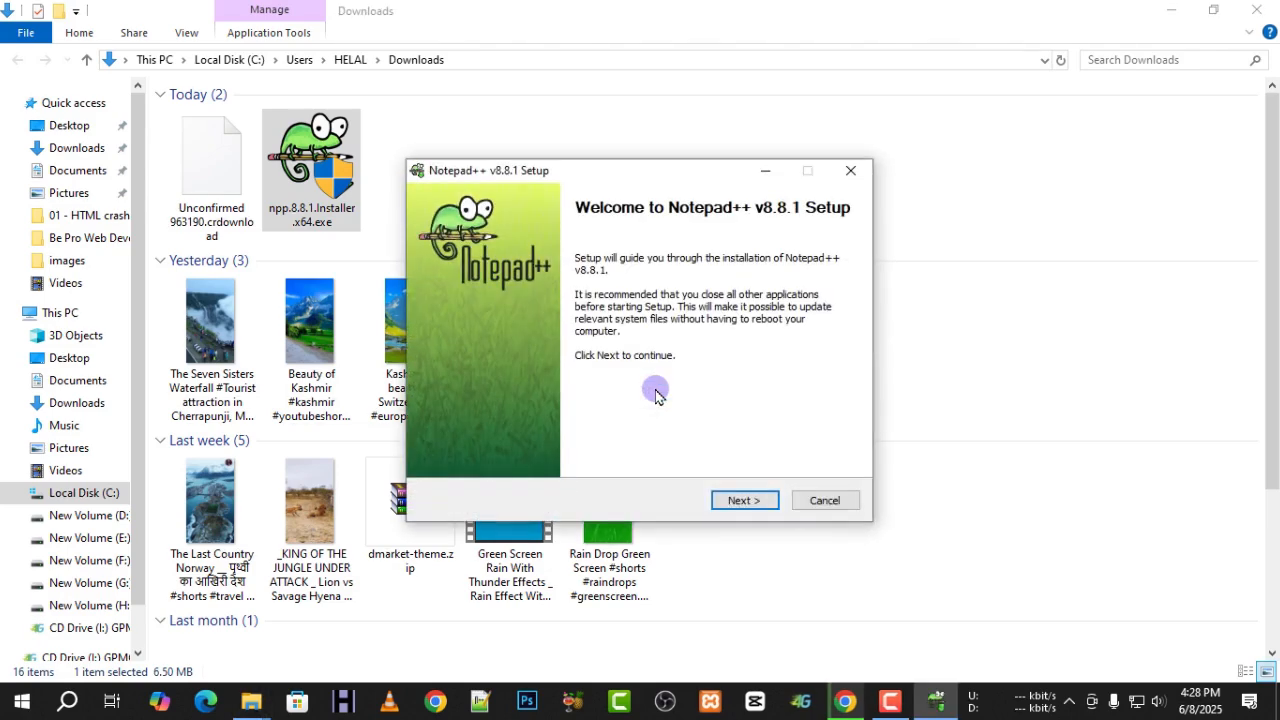
click(1257, 10)
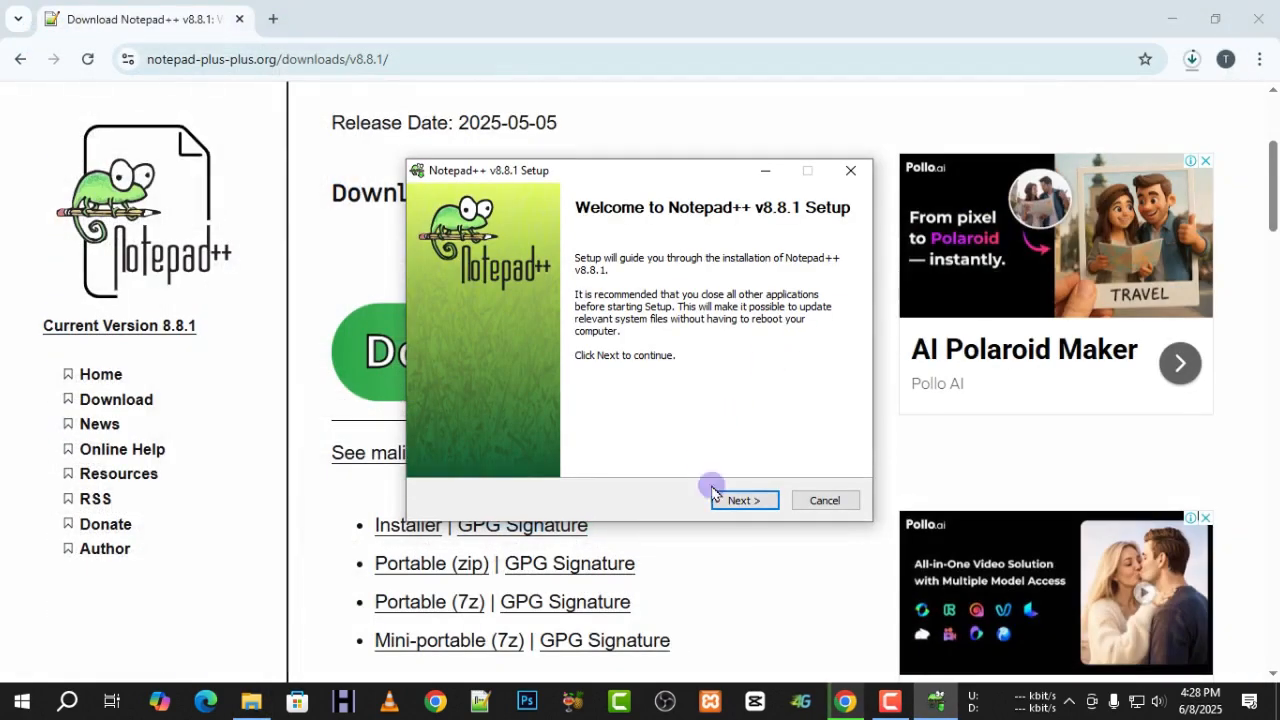
- Accept the license and install Notepad++ in C:\Program Files\Notepad++ with the preselected Custom components and a desktop shortcut
click(737, 500)
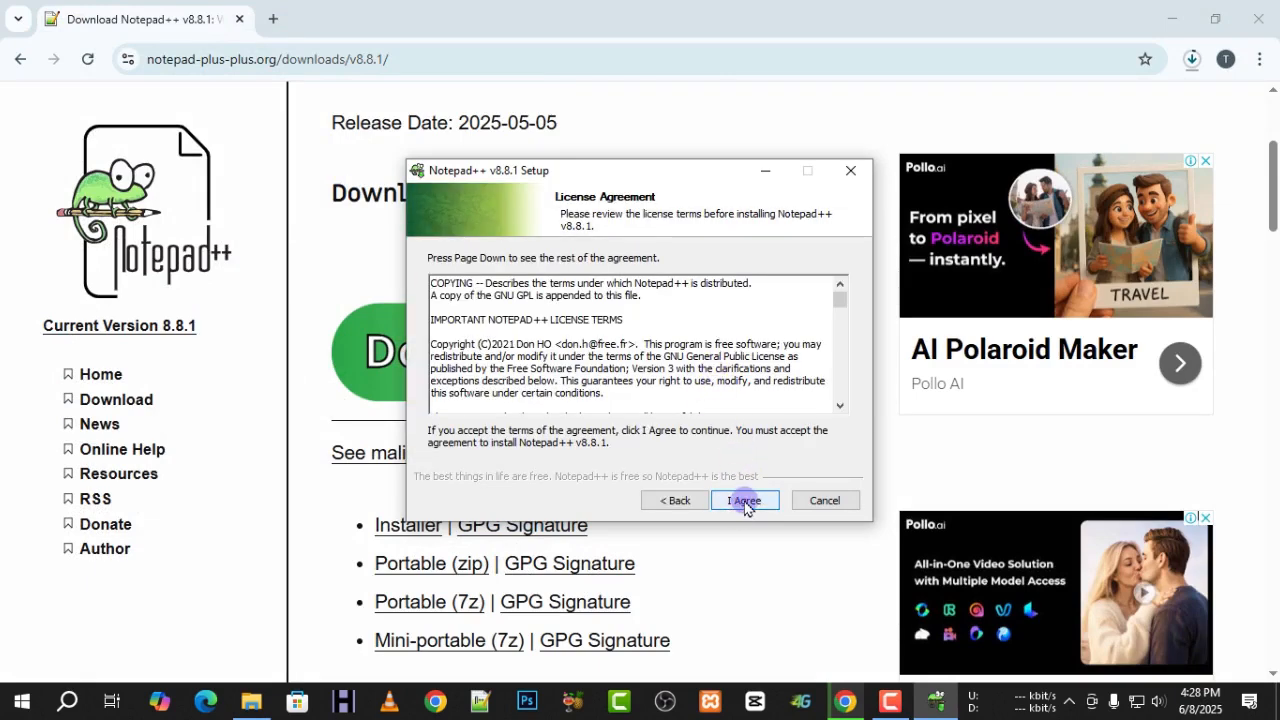
click(745, 502)
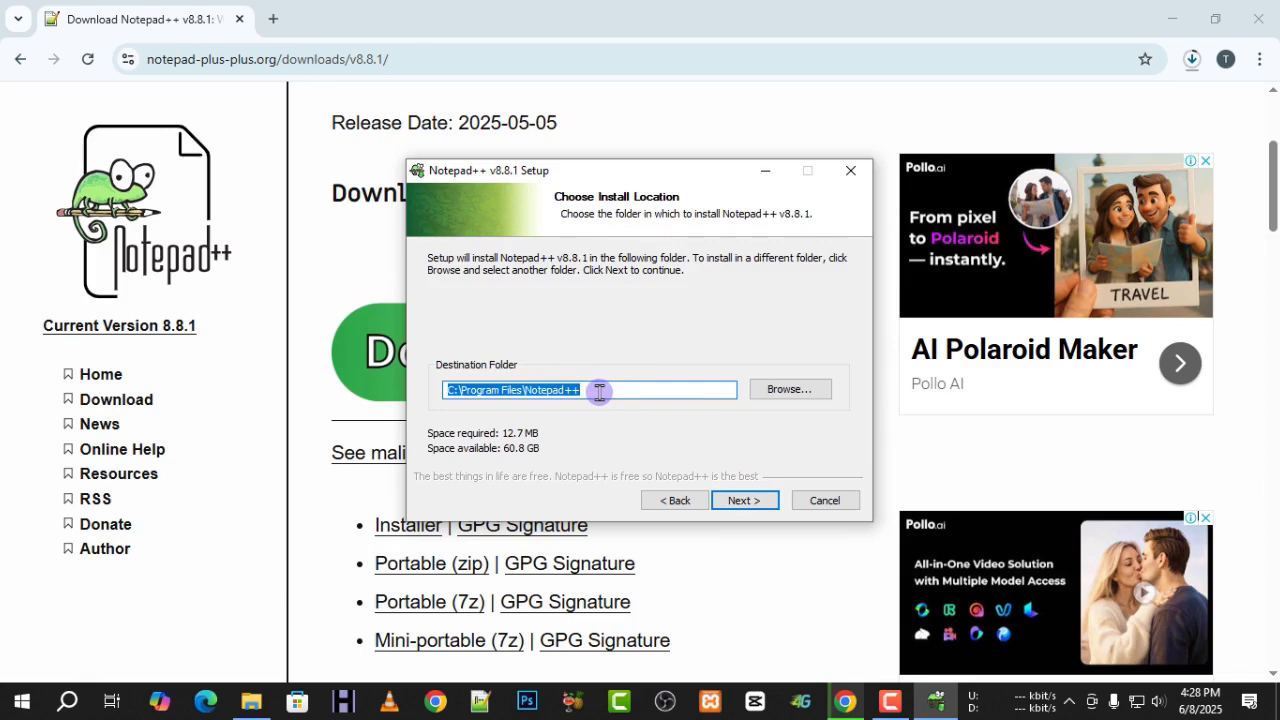
click(742, 500)
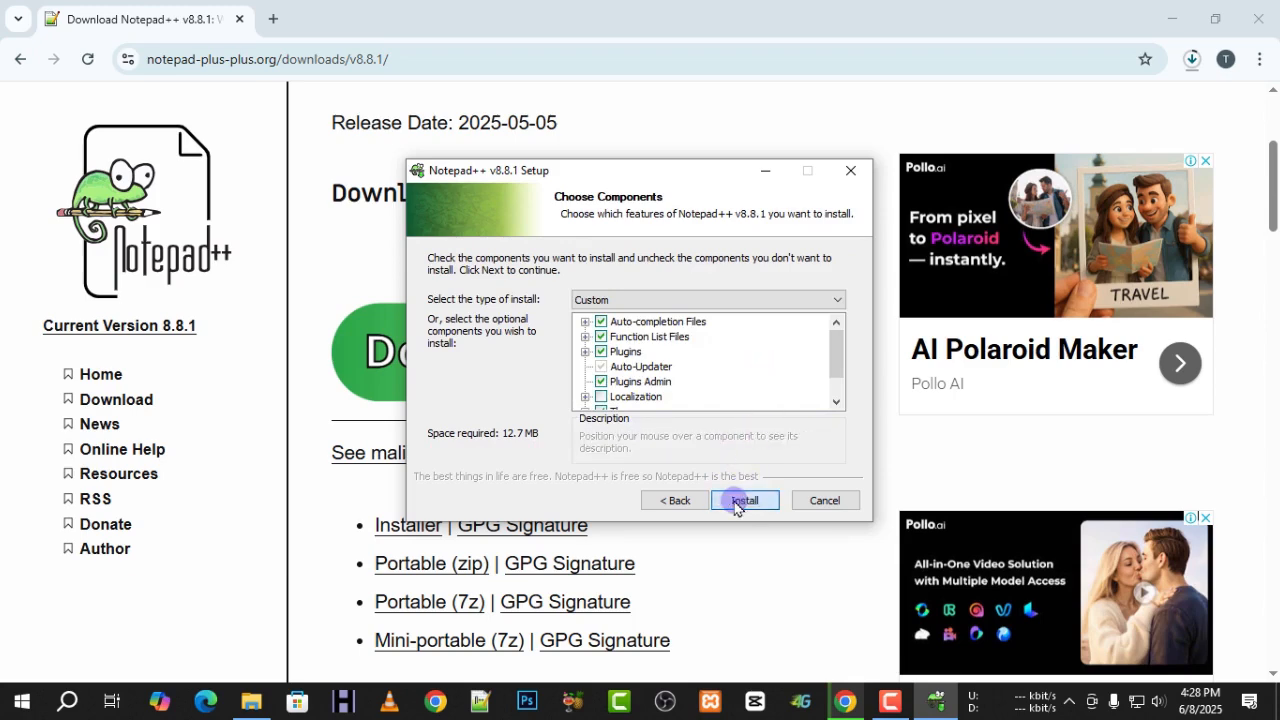
click(736, 501)
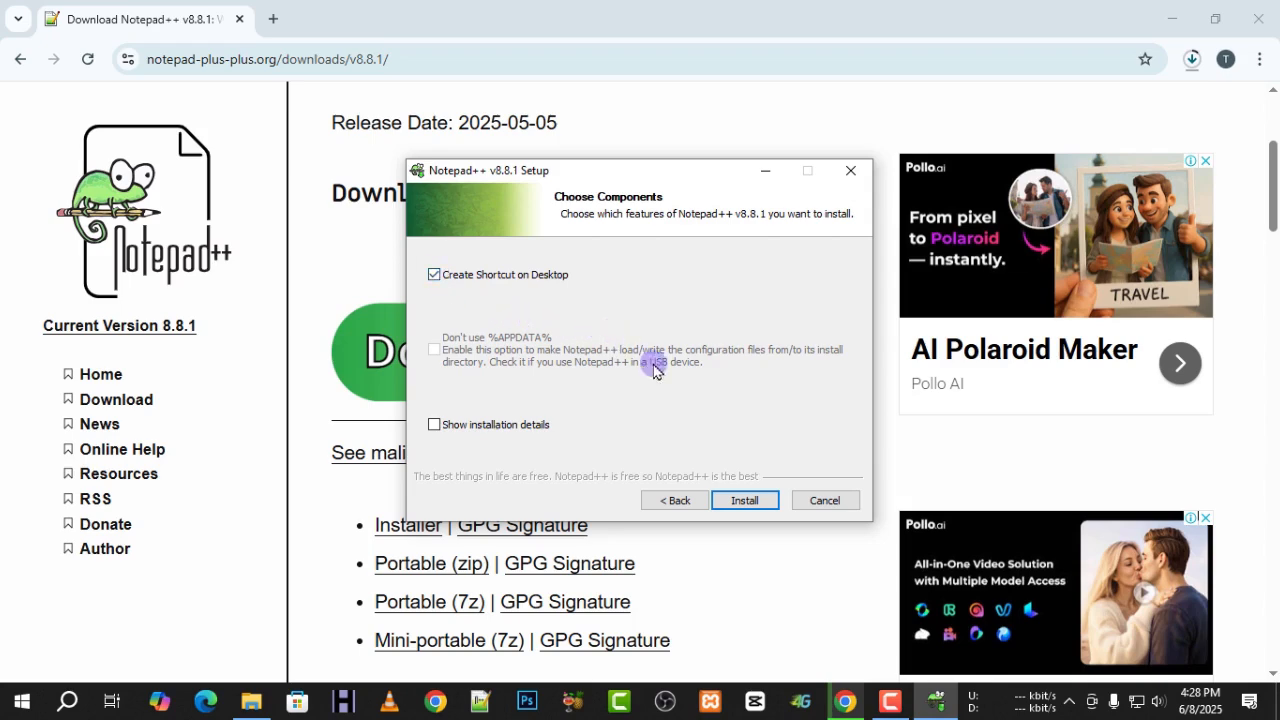
click(745, 500)
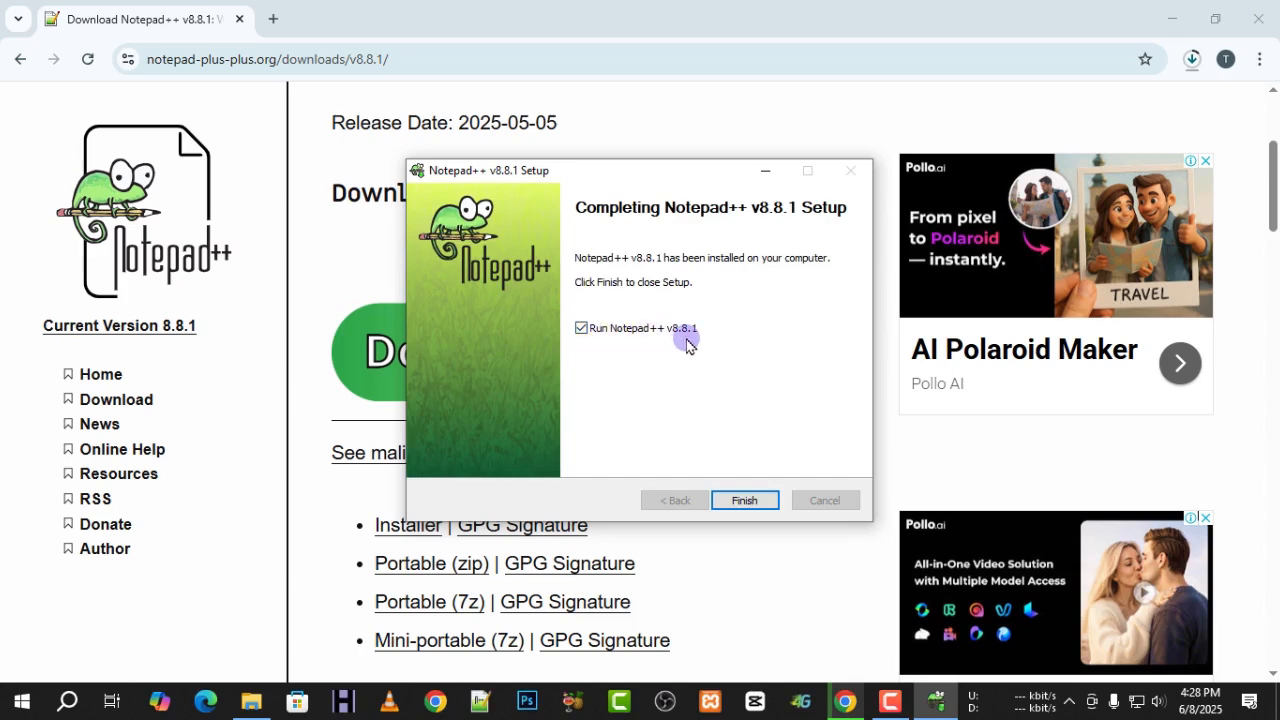
- Finish the setup with the Run Notepad++ v8.8.1 option enabled
click(582, 330)
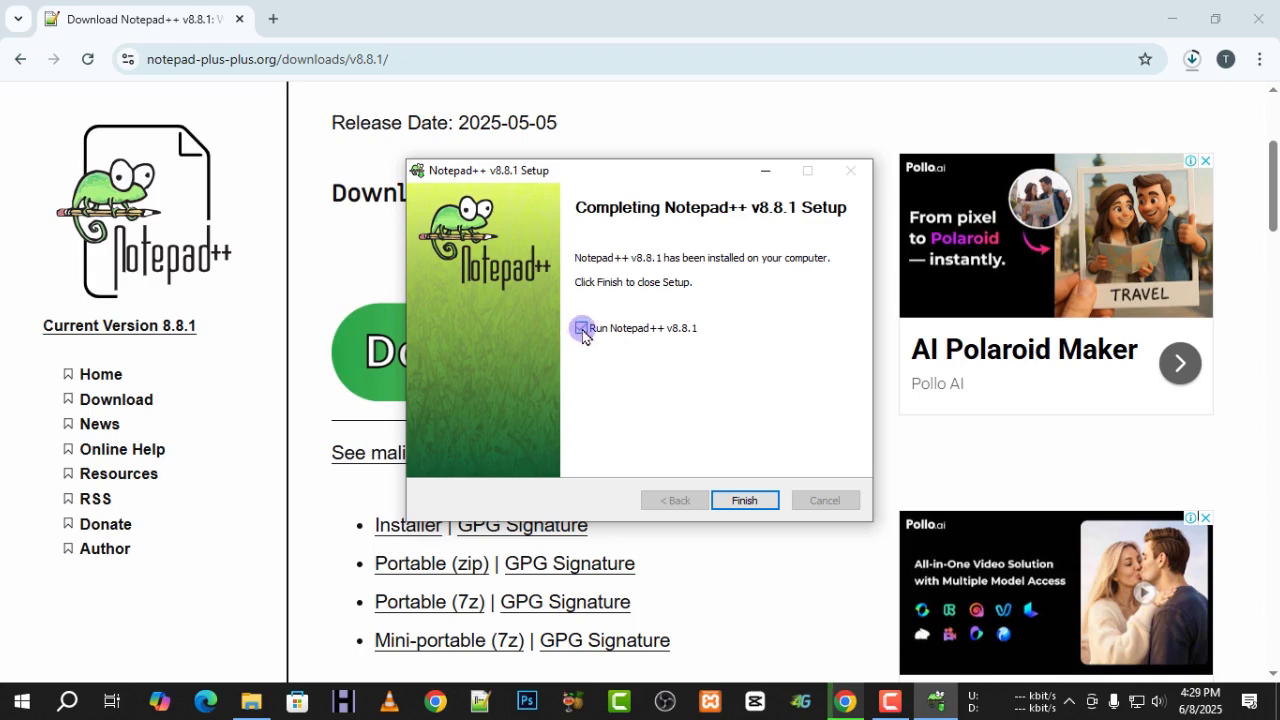
click(582, 330)
click(741, 500)
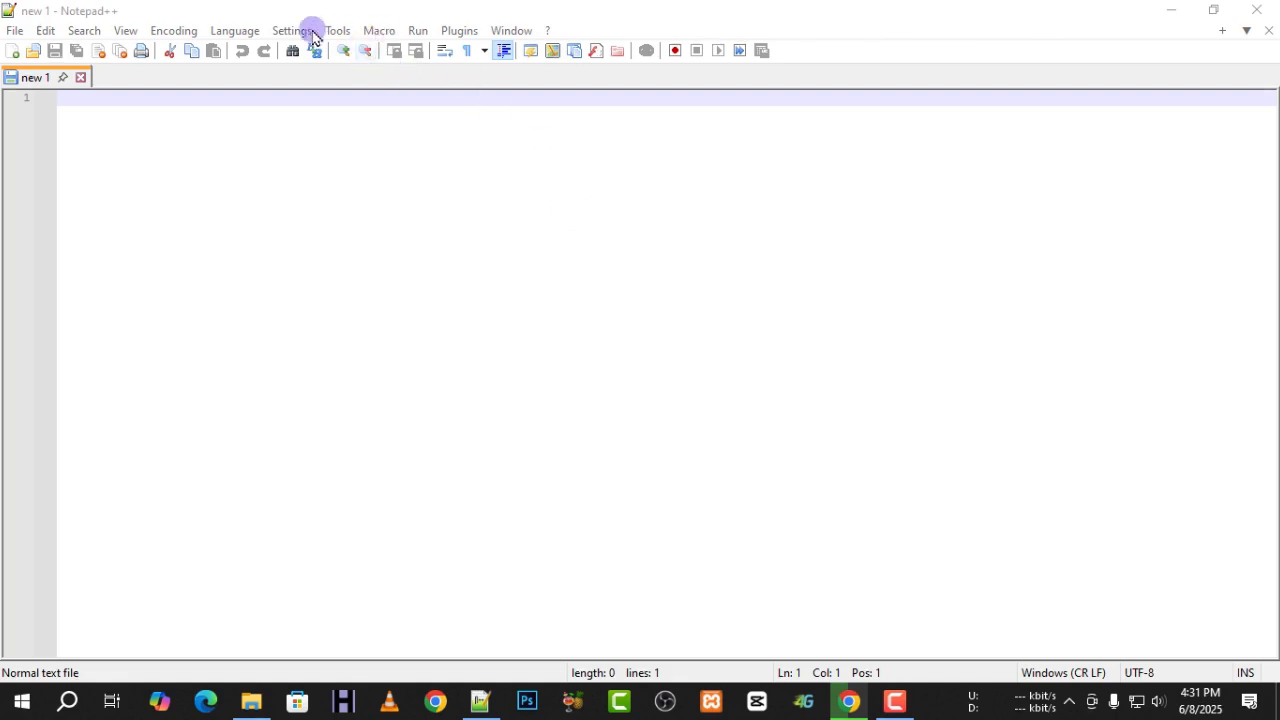
- Find the jN Notepad++ Plugin in Plugins Admin and install it, agreeing to restart Notepad++
click(459, 32)
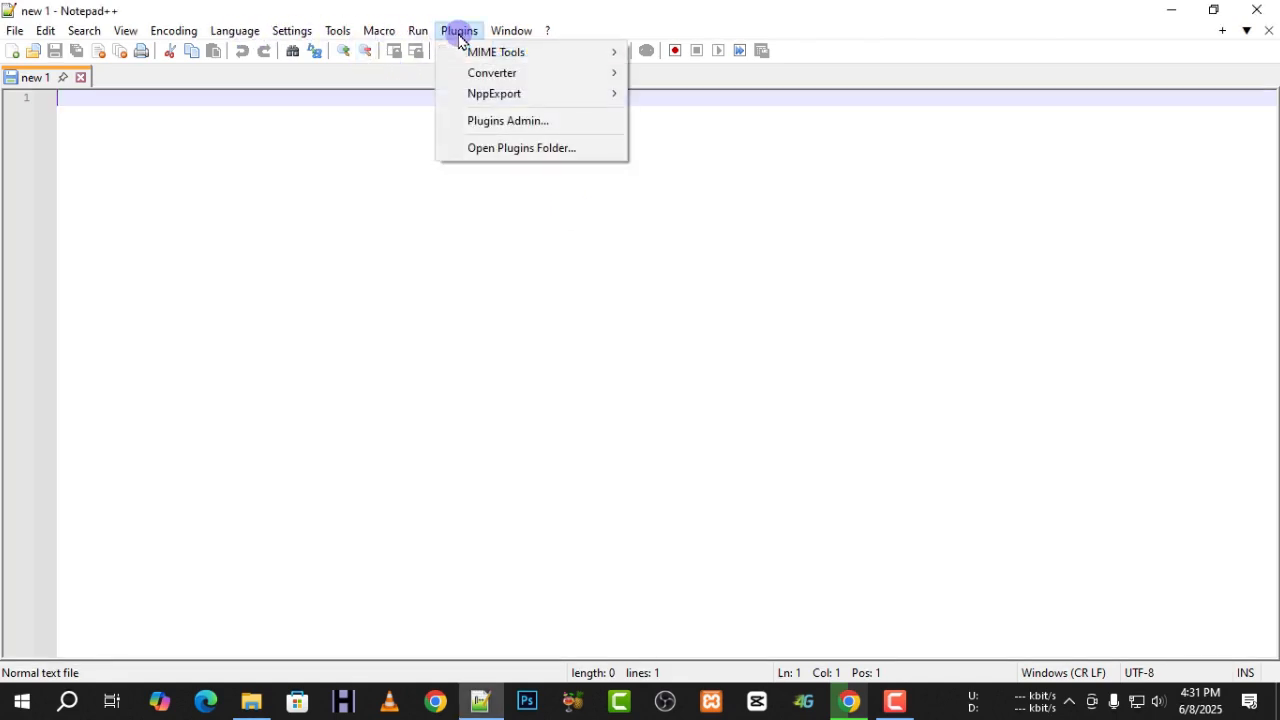
click(481, 121)
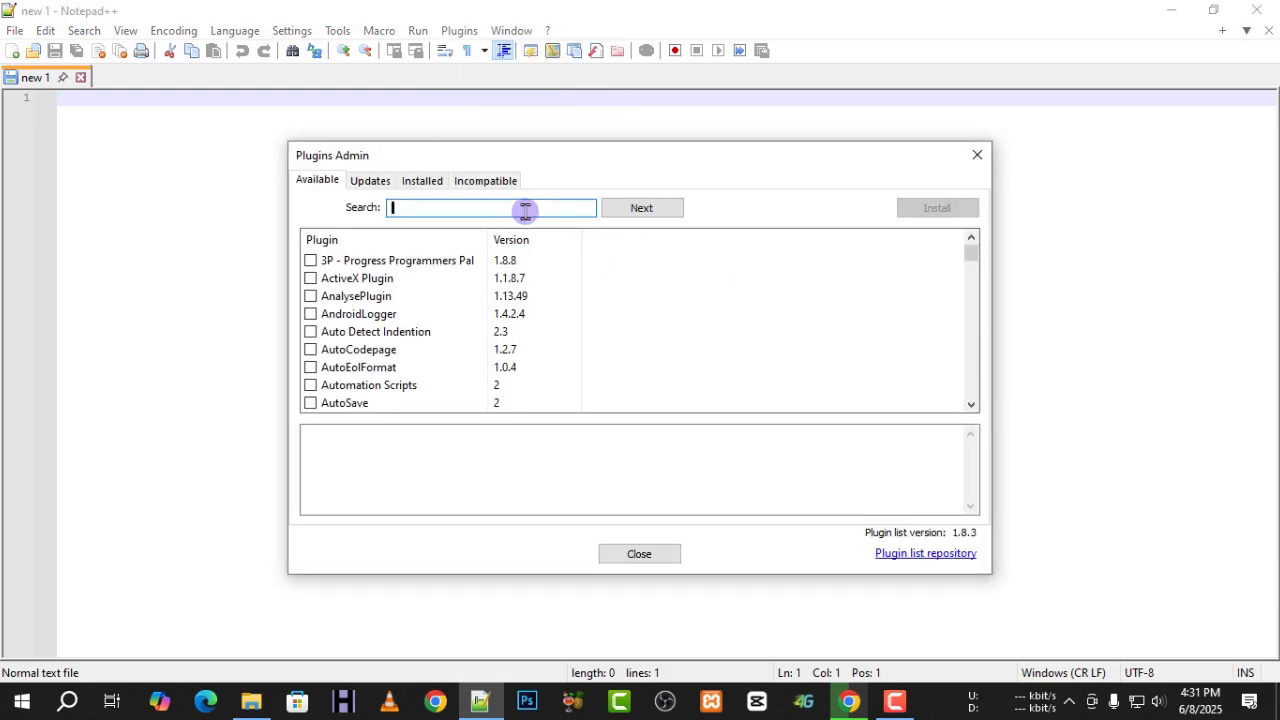
text(jn)
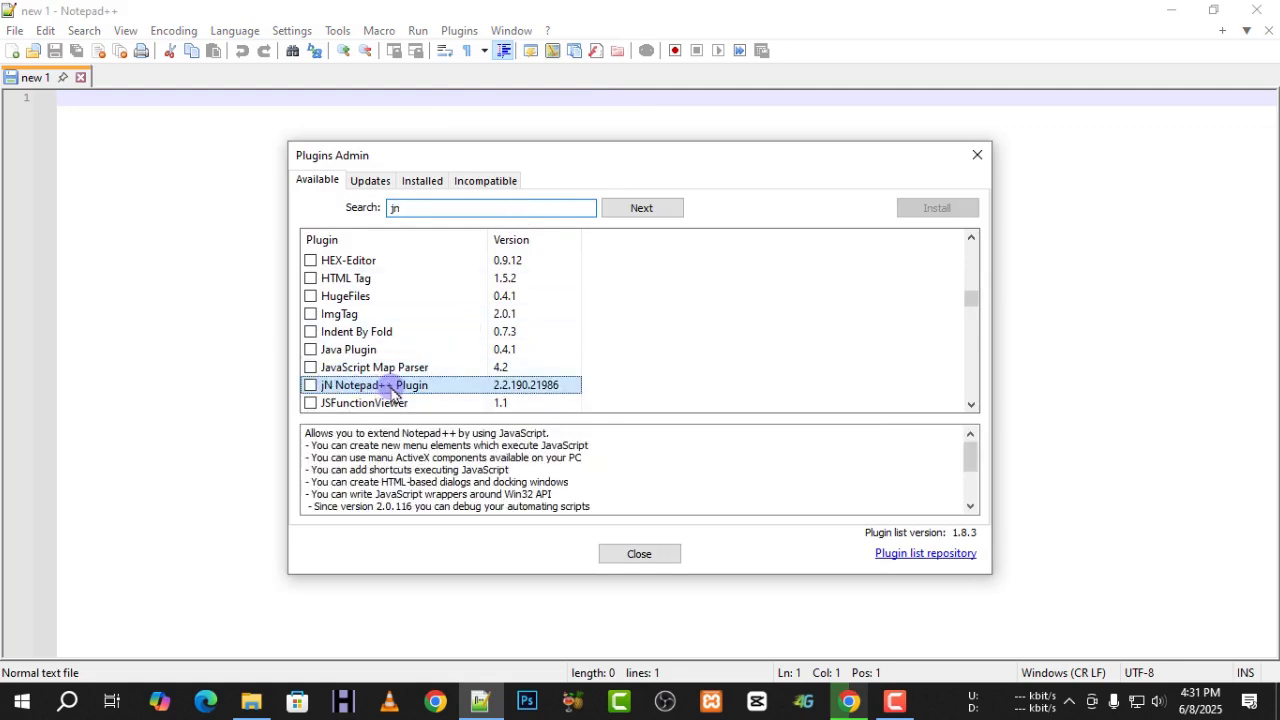
click(311, 386)
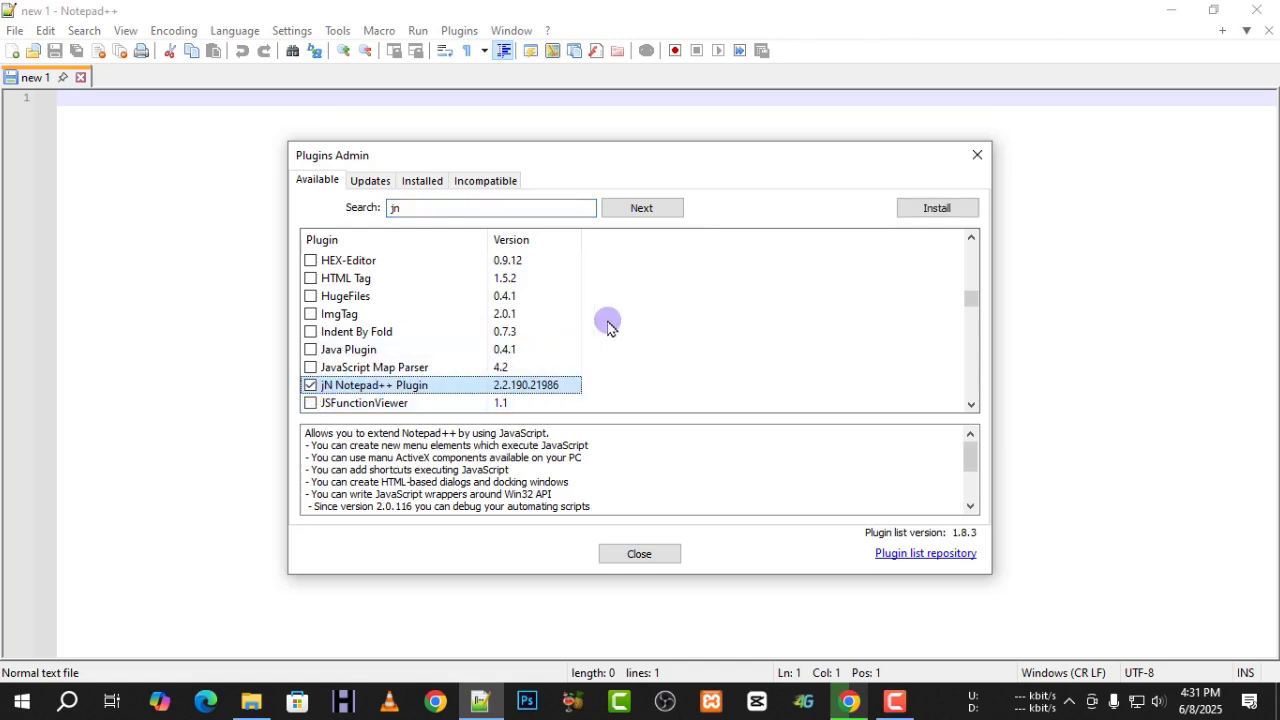
click(938, 208)
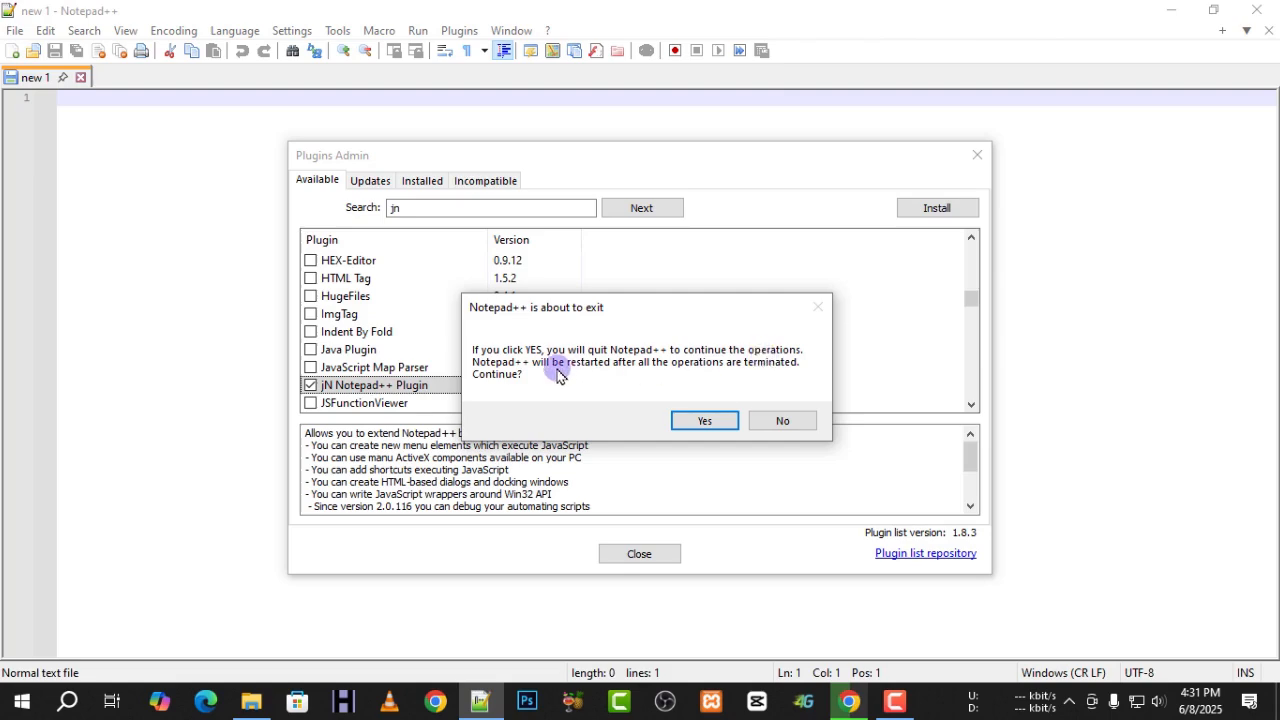
click(703, 415)
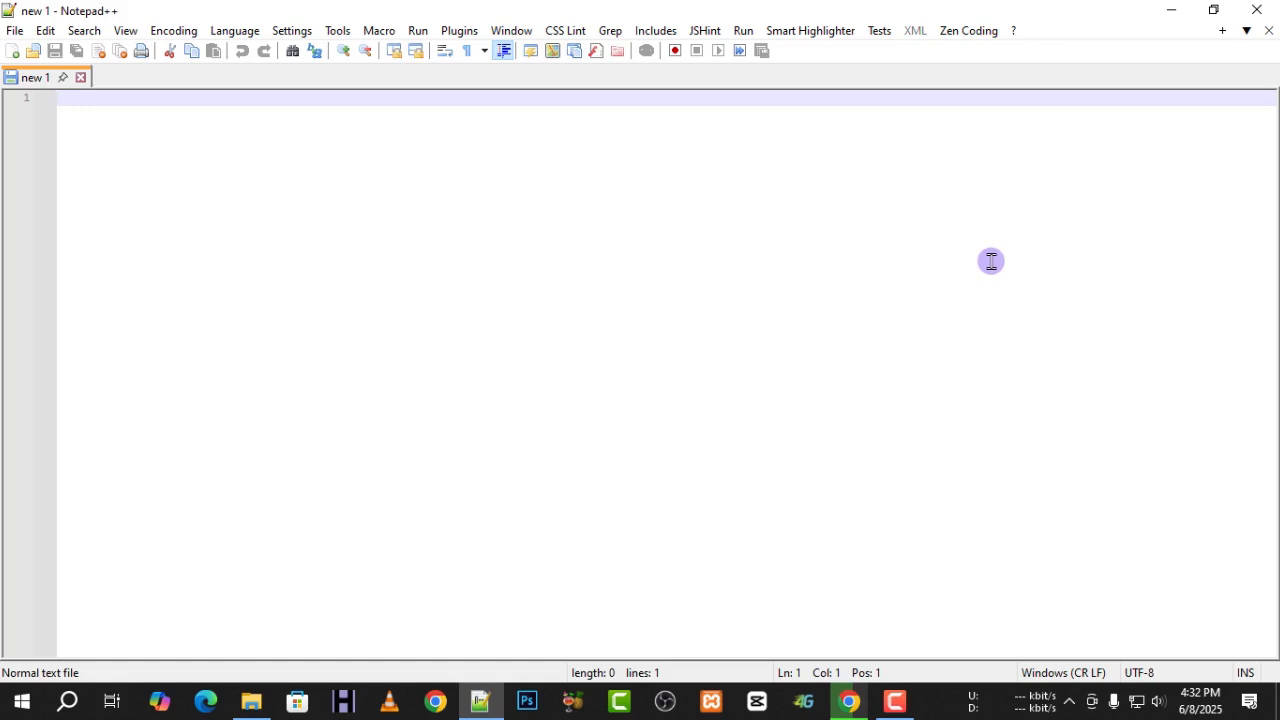
- Enter the abbreviation html:5 in the empty document and expand it into an HTML5 skeleton with Zen Coding
text([)
key(BackSpace)
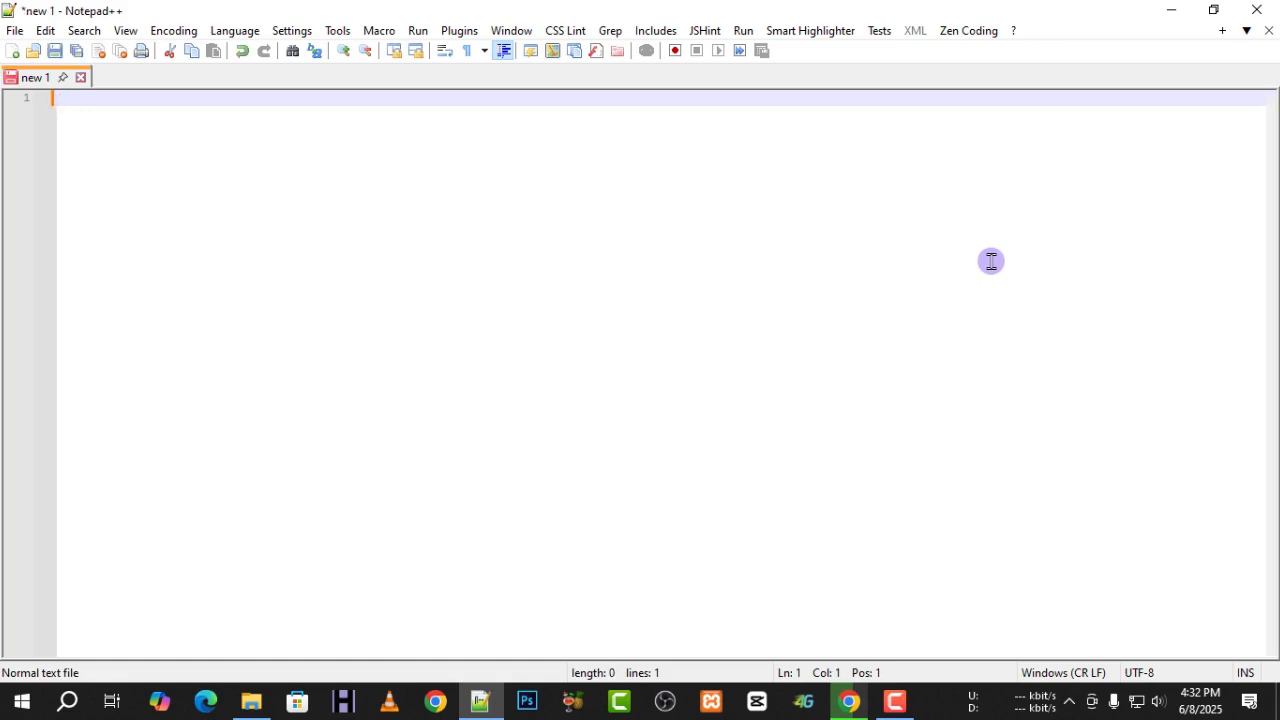
text(h)
key(BackSpace)
text(html:5)
key(ctrl+alt+Return)
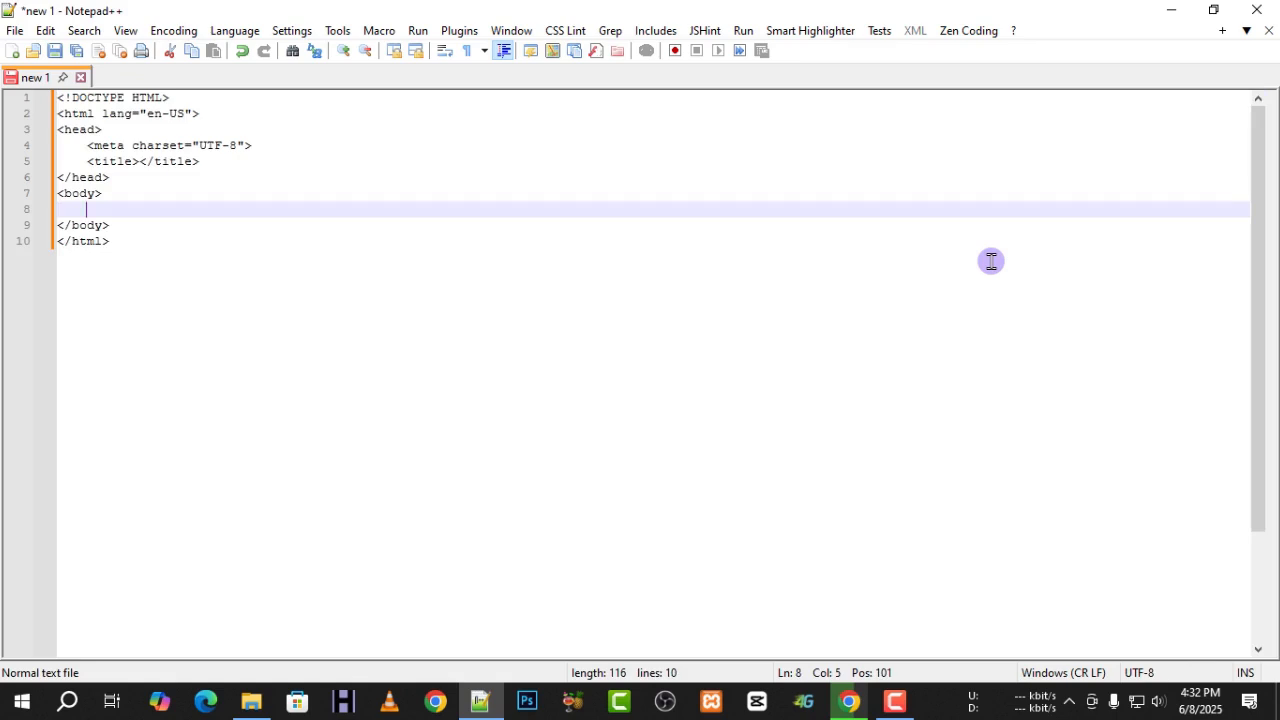